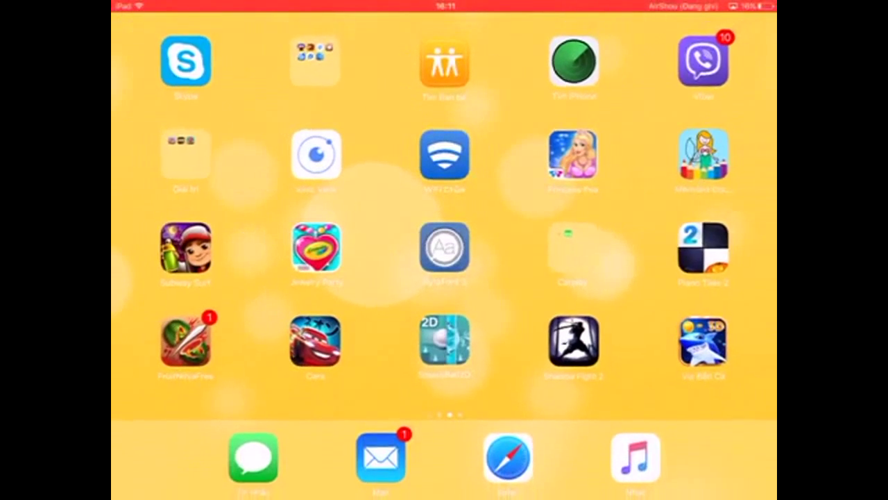
Step: Open the home-screen folder holding iFile and Cydia, and launch iFile
{"action": "left_click", "coordinate": [317, 63]}
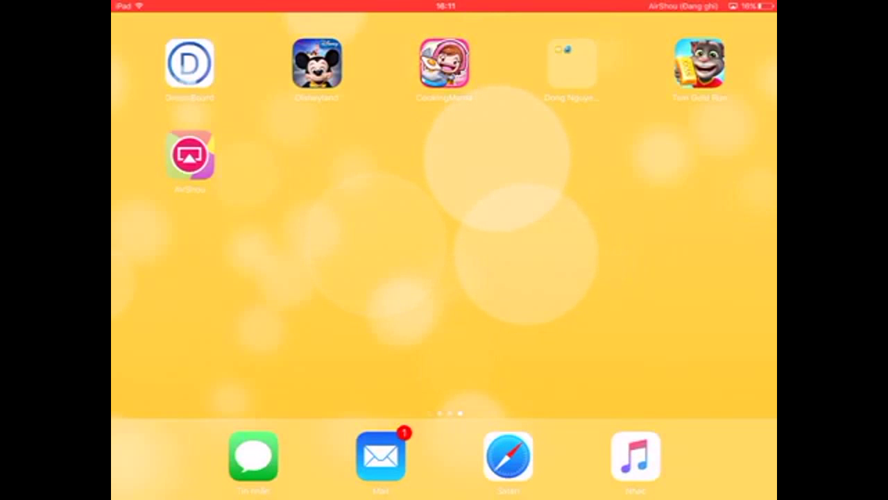
{"action": "scroll", "coordinate": [444, 208], "scroll_direction": "left", "scroll_amount": 5}
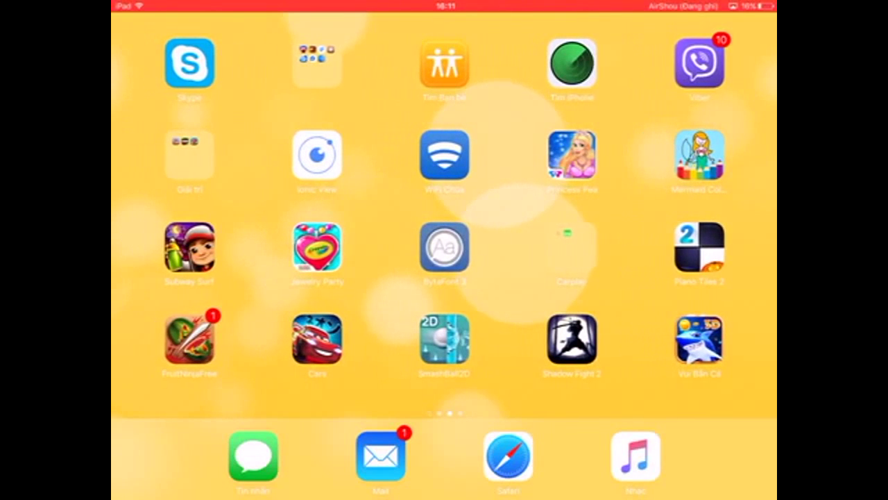
{"action": "left_click", "coordinate": [317, 63]}
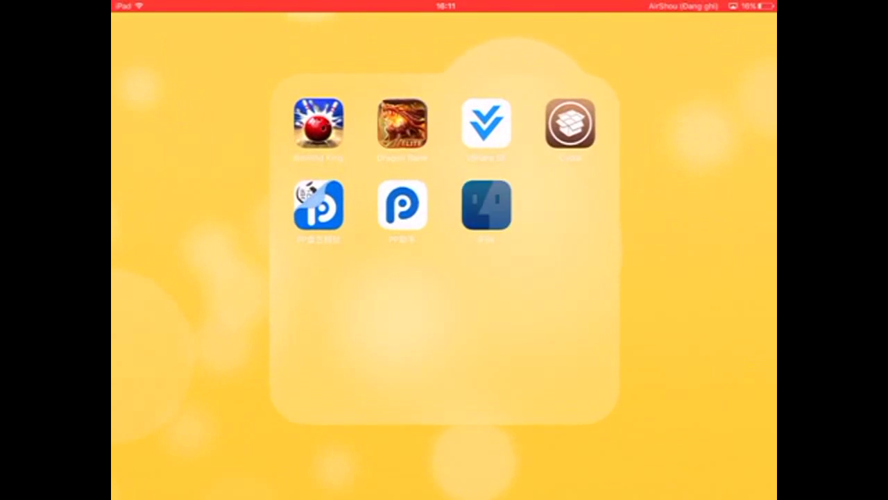
{"action": "left_click", "coordinate": [485, 207]}
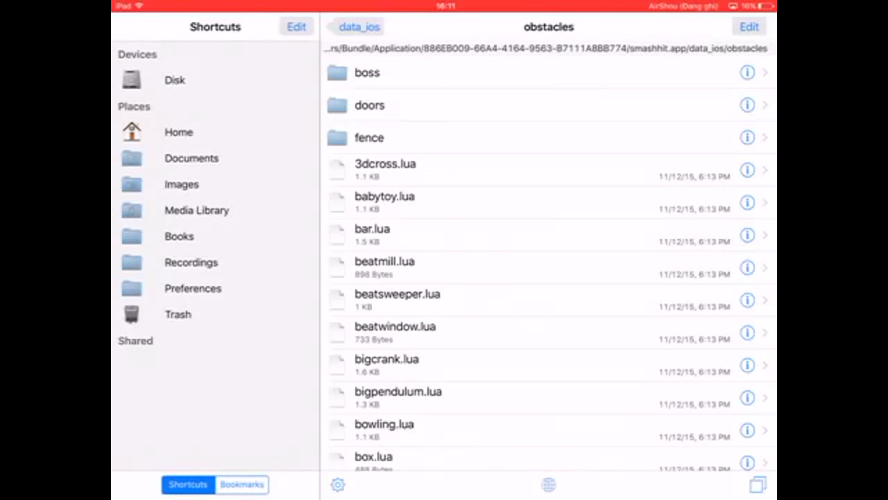
{"action": "scroll", "coordinate": [548, 261], "scroll_direction": "down", "scroll_amount": 5}
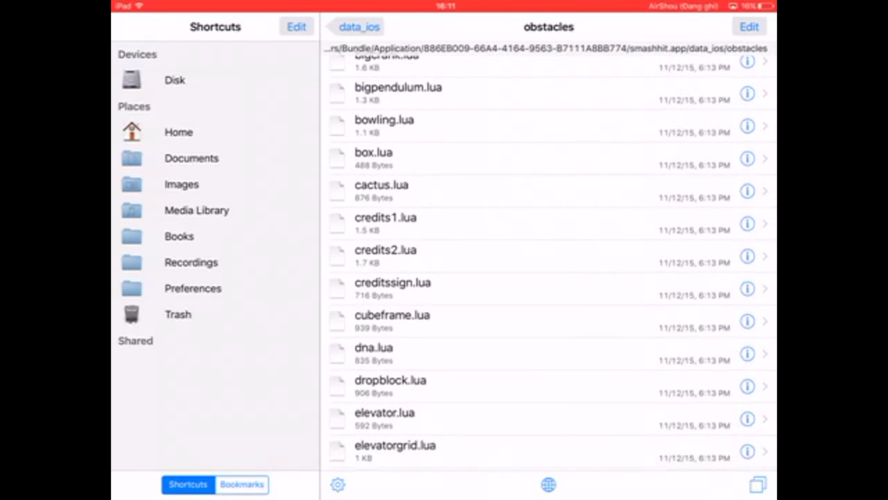
{"action": "scroll", "coordinate": [549, 261], "scroll_direction": "down", "scroll_amount": 5}
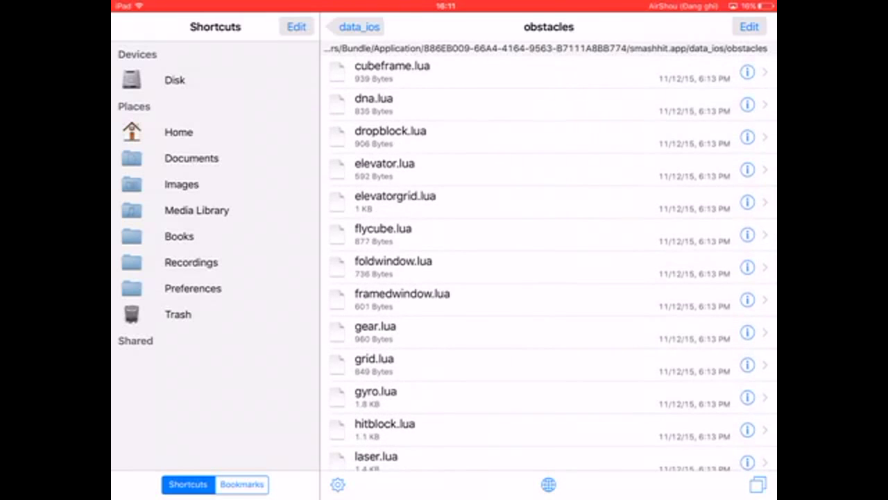
{"action": "scroll", "coordinate": [549, 261], "scroll_direction": "up", "scroll_amount": 2}
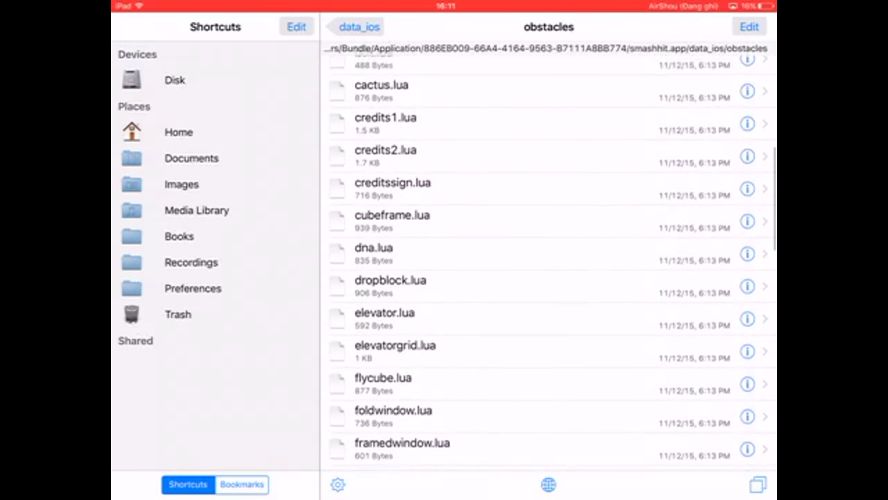
{"action": "scroll", "coordinate": [548, 261], "scroll_direction": "down", "scroll_amount": 7}
{"action": "scroll", "coordinate": [548, 261], "scroll_direction": "down", "scroll_amount": 3}
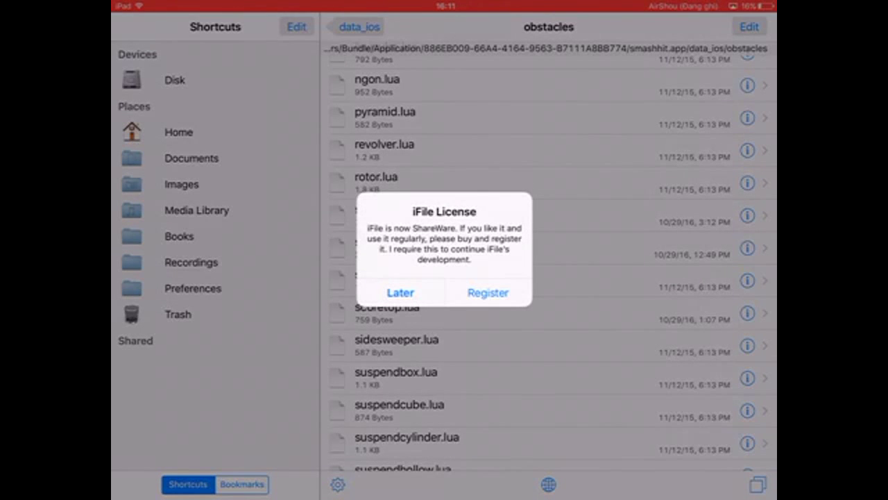
Step: Dismiss the license notice, then view scoretop.lua in iFile's Text Viewer and close it
{"action": "left_click", "coordinate": [401, 292]}
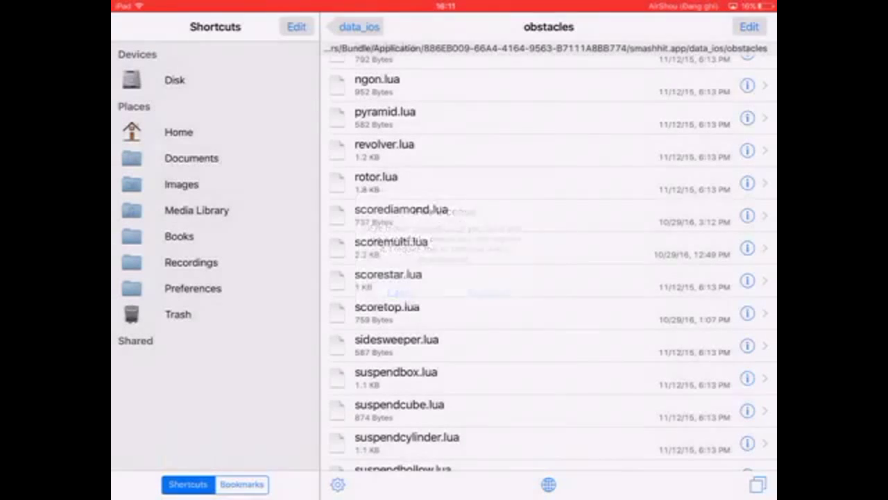
{"action": "left_click", "coordinate": [388, 312]}
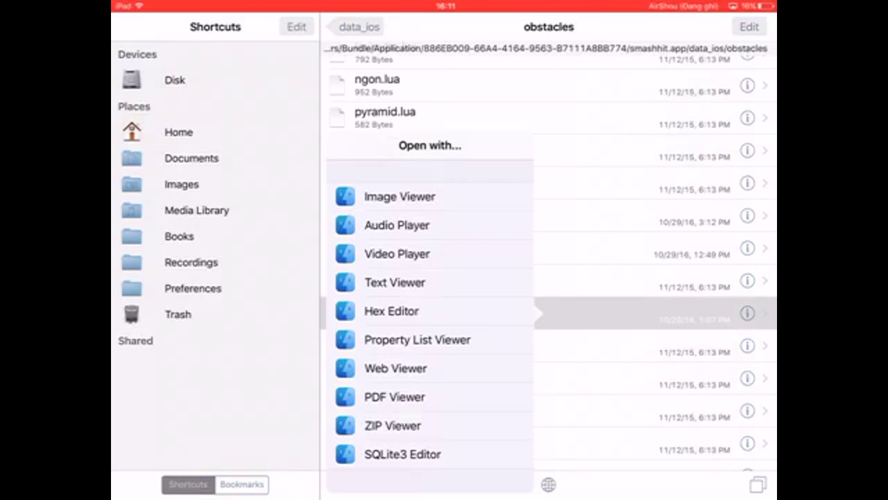
{"action": "left_click", "coordinate": [395, 281]}
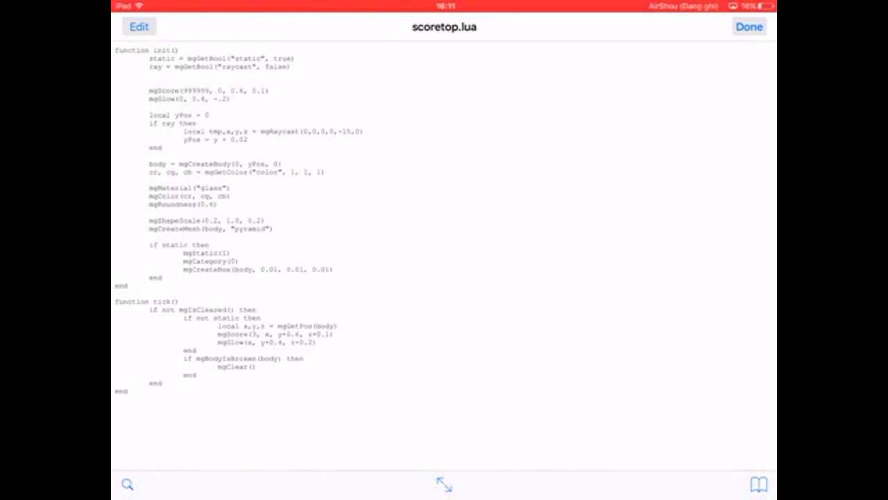
{"action": "left_click", "coordinate": [750, 27]}
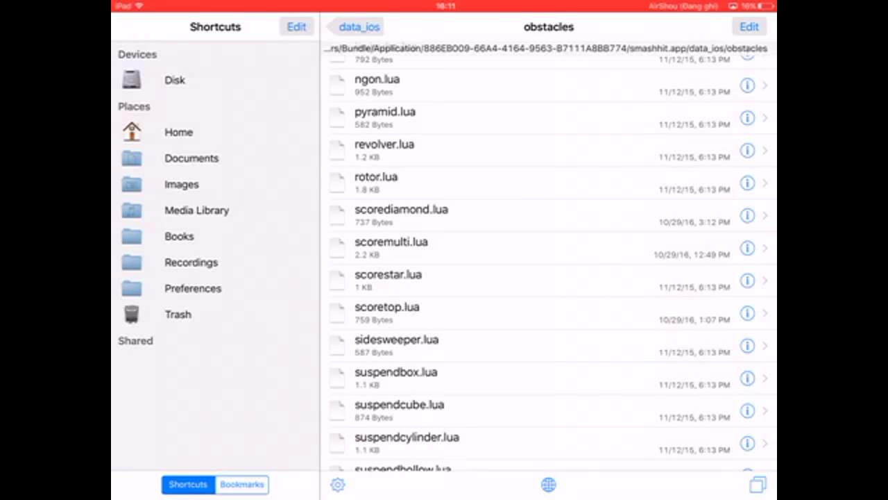
Step: Leave iFile, quit Tom Gold Run in the app switcher, then return home via Safari
{"action": "key", "text": "super"}
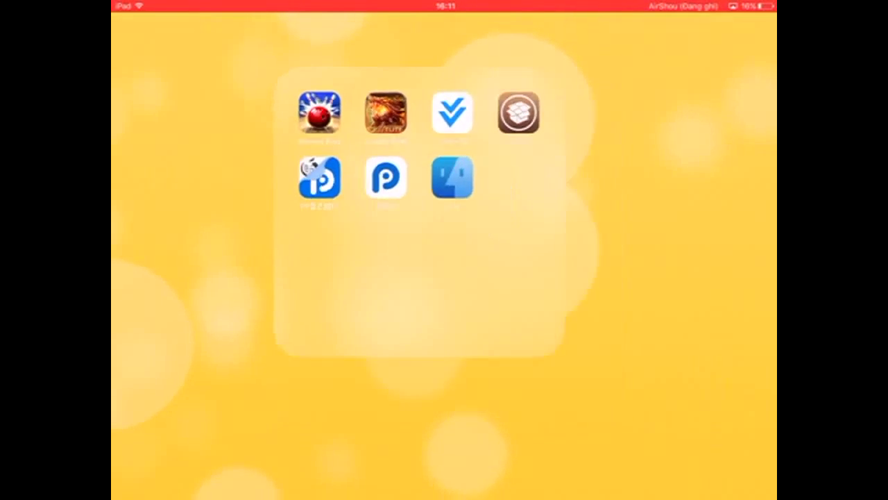
{"action": "key", "text": "super"}
{"action": "key", "text": "super"}
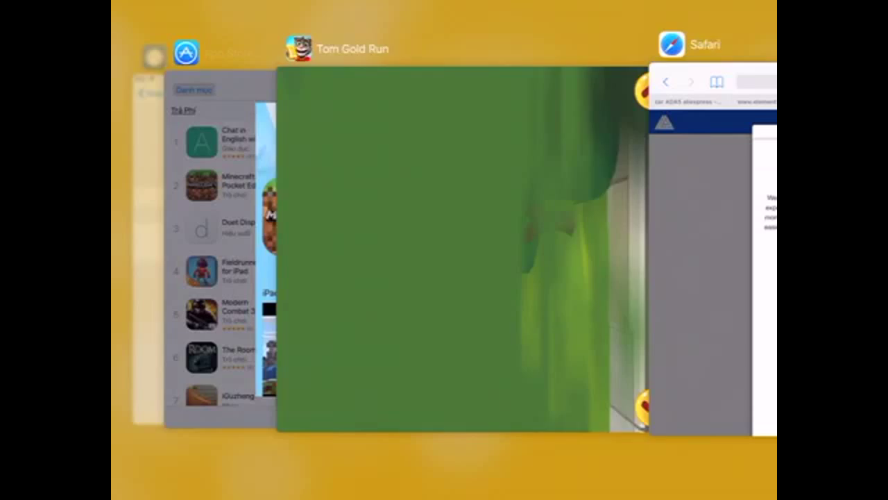
{"action": "left_click_drag", "start_coordinate": [462, 312], "coordinate": [461, 70]}
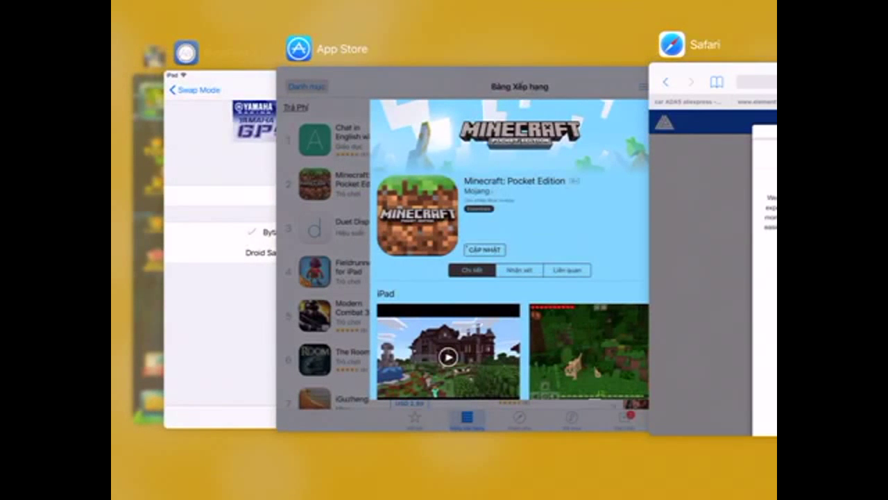
{"action": "left_click", "coordinate": [715, 278]}
{"action": "key", "text": "super"}
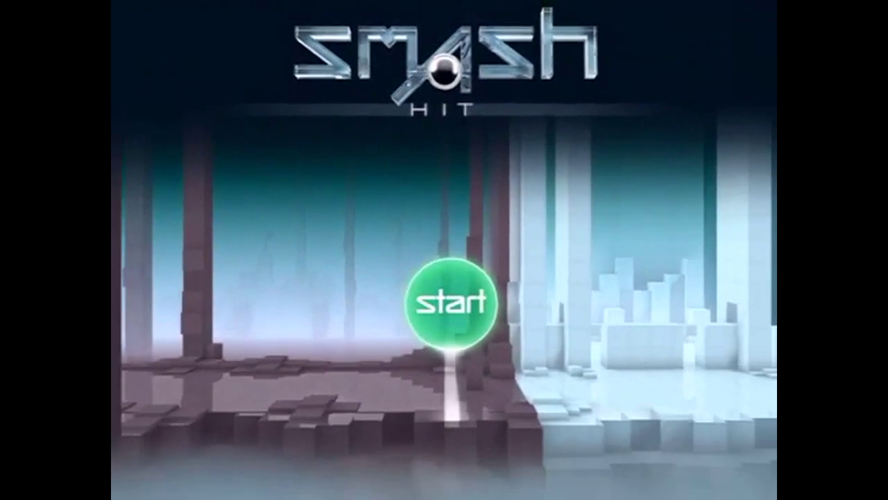
Step: Raise the volume, start from checkpoint 9 and shatter the first glass cube
{"action": "key", "text": "XF86AudioRaiseVolume"}
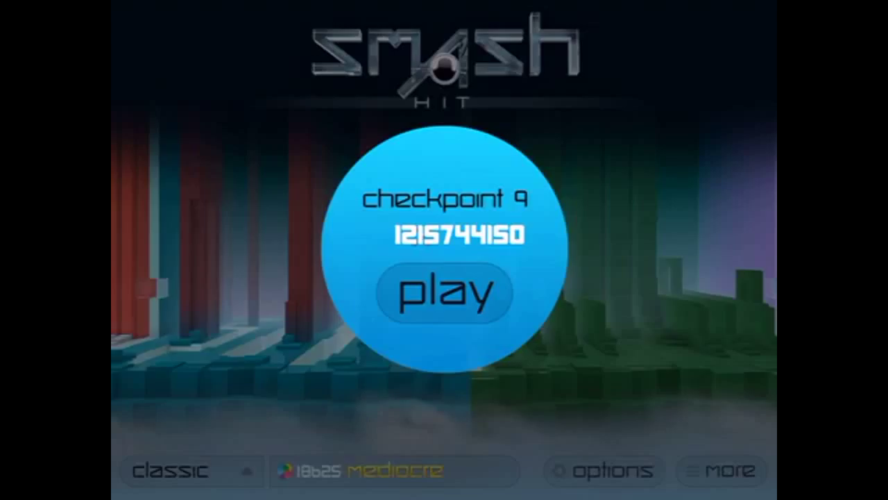
{"action": "left_click", "coordinate": [445, 291]}
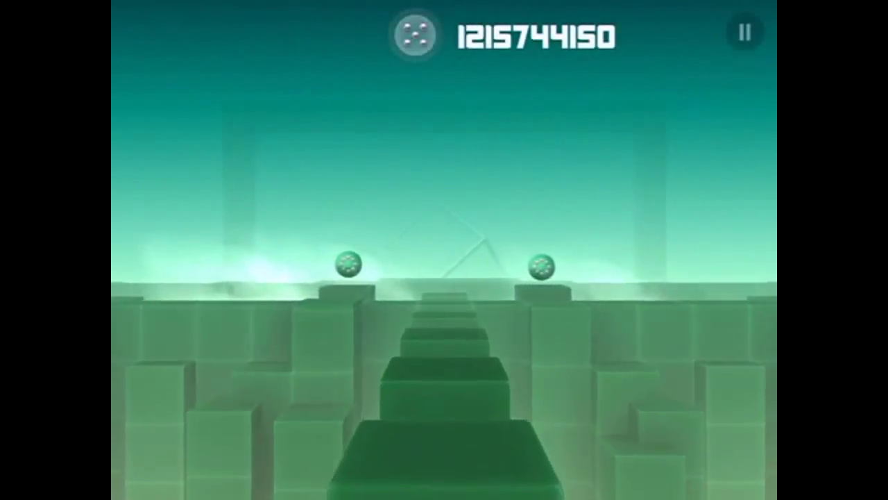
{"action": "left_click", "coordinate": [305, 264]}
{"action": "left_click", "coordinate": [583, 260]}
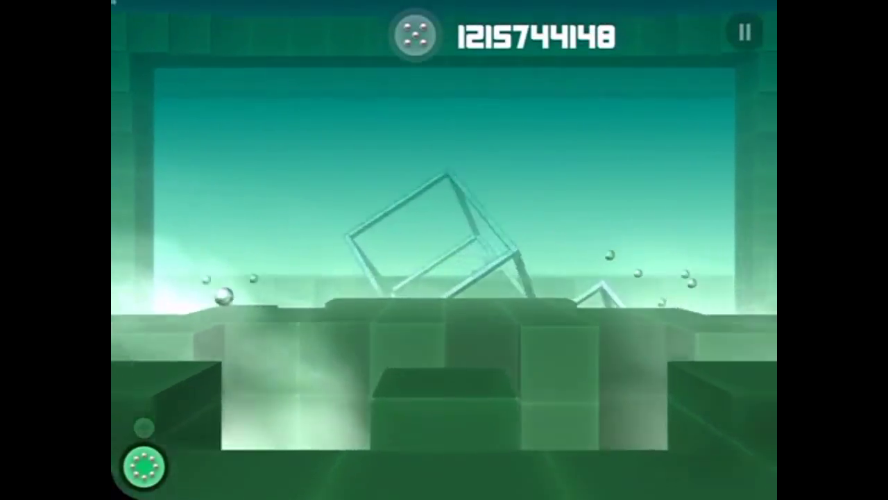
{"action": "left_click", "coordinate": [444, 229]}
{"action": "left_click", "coordinate": [486, 209]}
{"action": "left_click", "coordinate": [479, 173]}
{"action": "left_click", "coordinate": [520, 194]}
{"action": "left_click", "coordinate": [507, 278]}
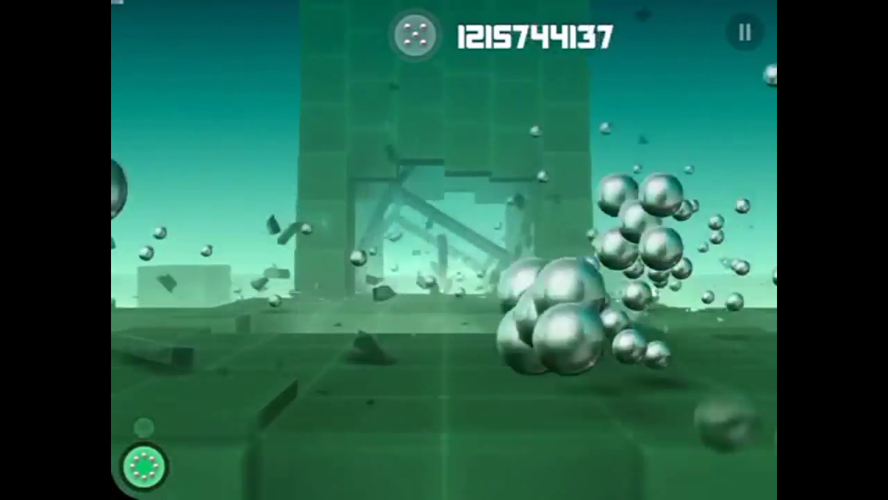
Step: Smash through the glass gates with ball clusters and clear the glass structure
{"action": "left_click", "coordinate": [368, 250]}
{"action": "left_click", "coordinate": [597, 111]}
{"action": "left_click", "coordinate": [521, 278]}
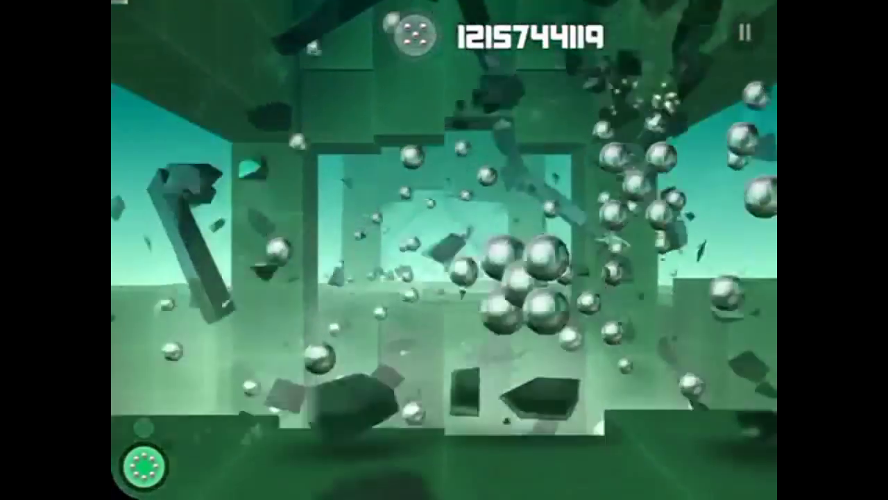
{"action": "left_click", "coordinate": [389, 208]}
{"action": "left_click", "coordinate": [495, 178]}
{"action": "left_click", "coordinate": [458, 278]}
{"action": "left_click", "coordinate": [516, 238]}
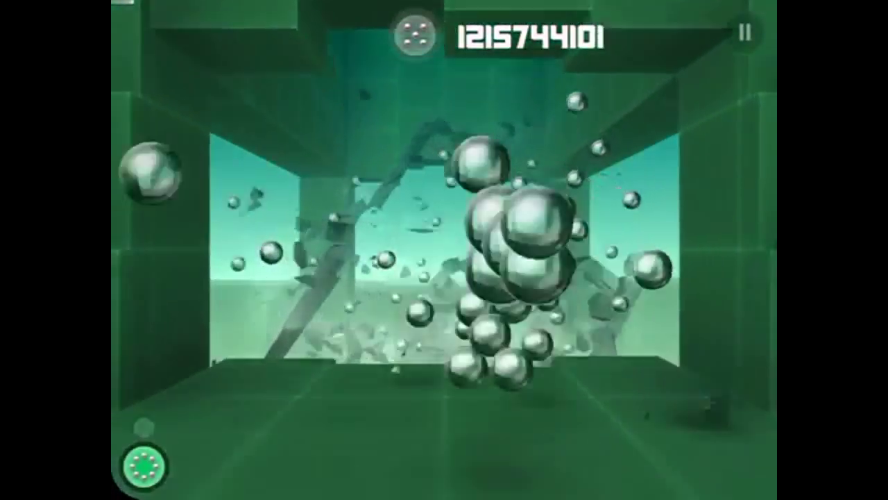
{"action": "left_click", "coordinate": [521, 222]}
{"action": "left_click", "coordinate": [486, 180]}
{"action": "left_click", "coordinate": [472, 292]}
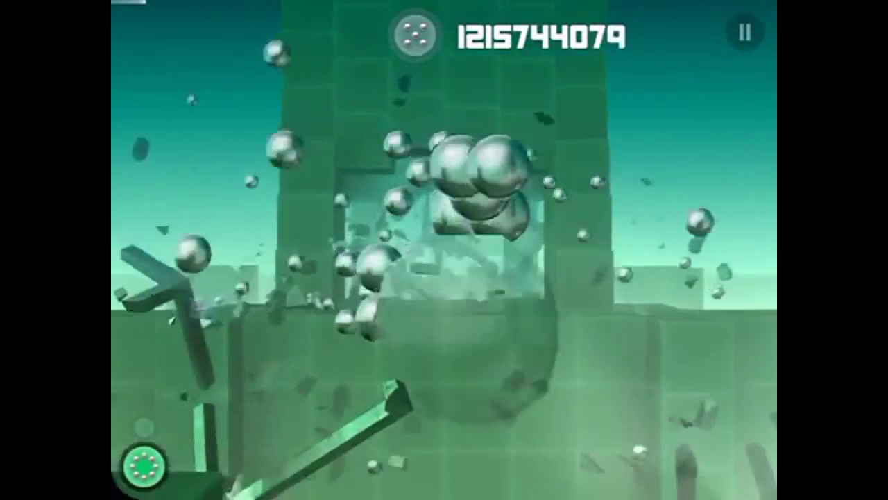
Step: Throw balls at the green gate, then pause and quit to mode selection
{"action": "left_click", "coordinate": [597, 174]}
{"action": "left_click", "coordinate": [520, 209]}
{"action": "left_click", "coordinate": [513, 278]}
{"action": "left_click", "coordinate": [388, 222]}
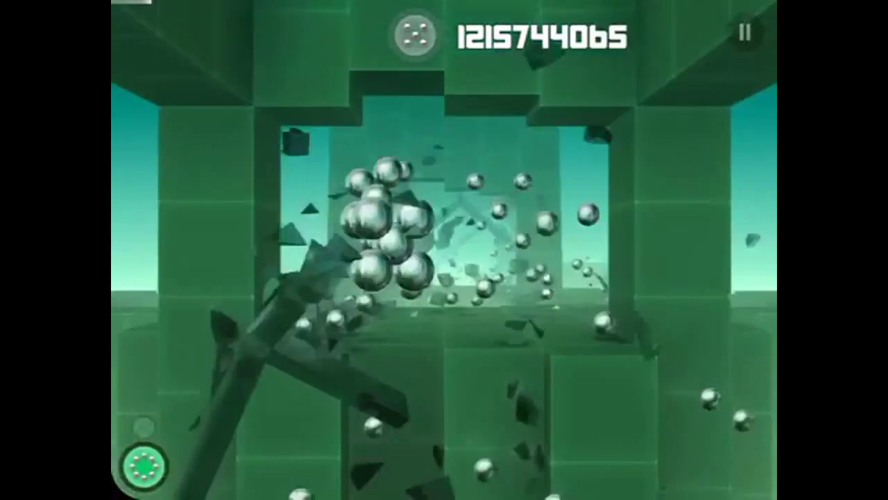
{"action": "left_click", "coordinate": [396, 277]}
{"action": "left_click", "coordinate": [387, 247]}
{"action": "left_click", "coordinate": [744, 32]}
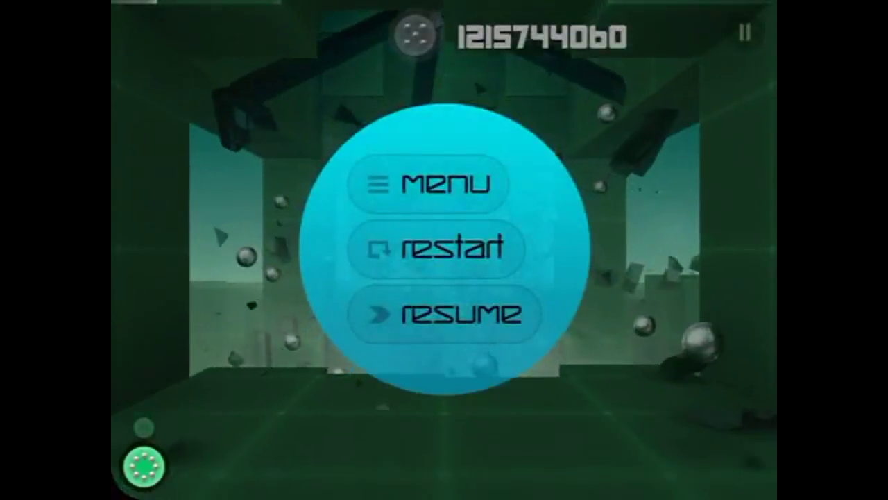
{"action": "left_click", "coordinate": [462, 313]}
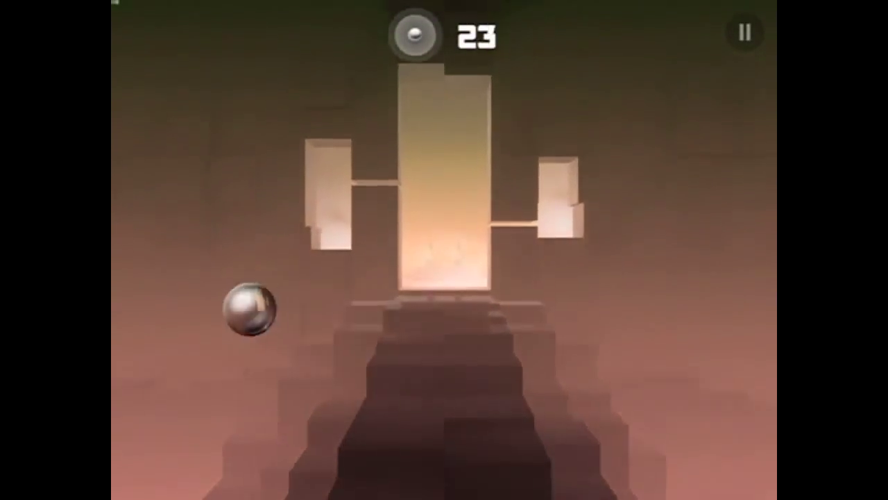
Step: Throw balls down the corridor and smash the two crystals for a million-ball bonus
{"action": "left_click", "coordinate": [444, 208]}
{"action": "left_click", "coordinate": [406, 230]}
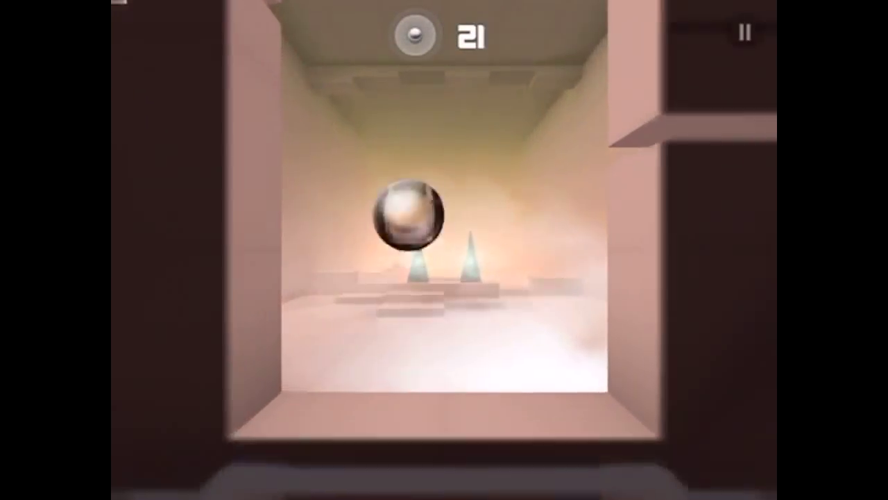
{"action": "left_click", "coordinate": [490, 229]}
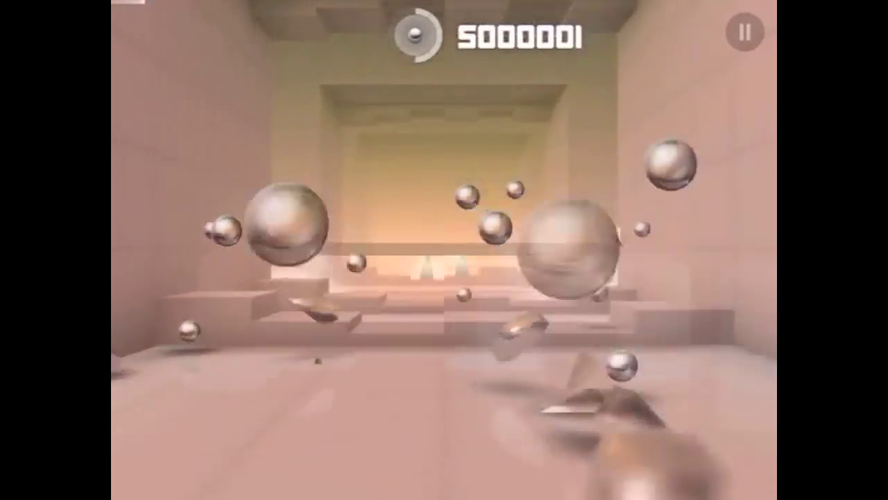
{"action": "left_click", "coordinate": [490, 208]}
{"action": "left_click", "coordinate": [445, 229]}
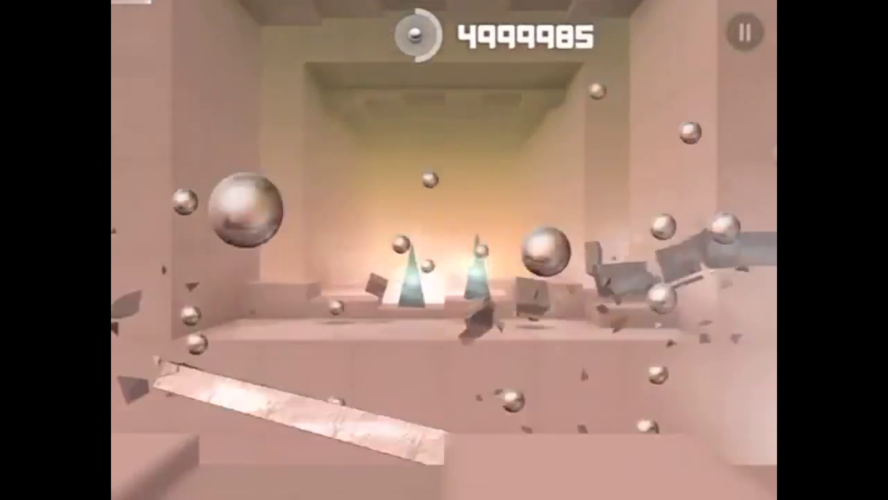
{"action": "left_click", "coordinate": [407, 278]}
{"action": "left_click", "coordinate": [476, 277]}
{"action": "left_click", "coordinate": [444, 208]}
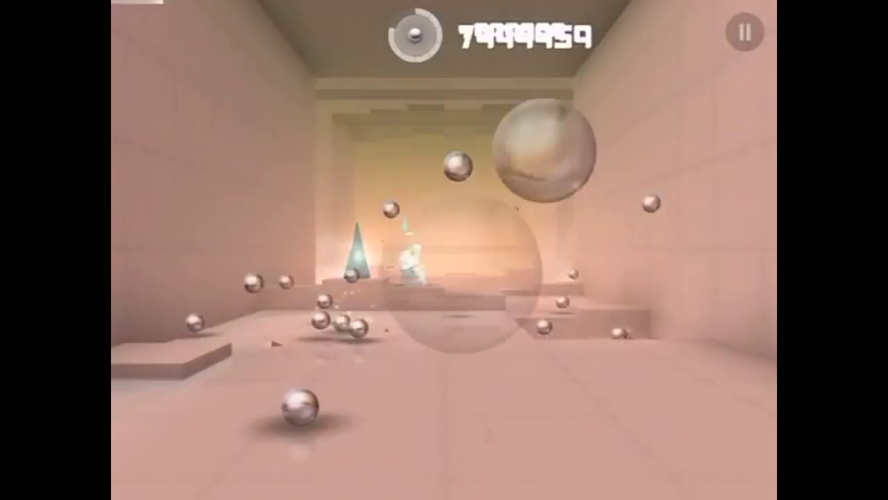
Step: Throw a few more balls, then pause and leave the run
{"action": "left_click", "coordinate": [358, 250]}
{"action": "left_click", "coordinate": [444, 209]}
{"action": "left_click", "coordinate": [745, 32]}
{"action": "left_click", "coordinate": [440, 312]}
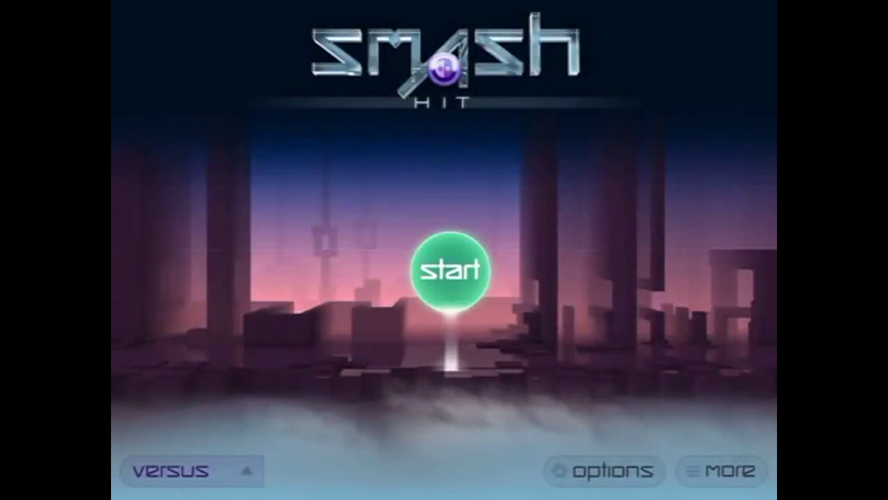
Step: Choose the versus tile to start a local two-player match
{"action": "left_click", "coordinate": [450, 271]}
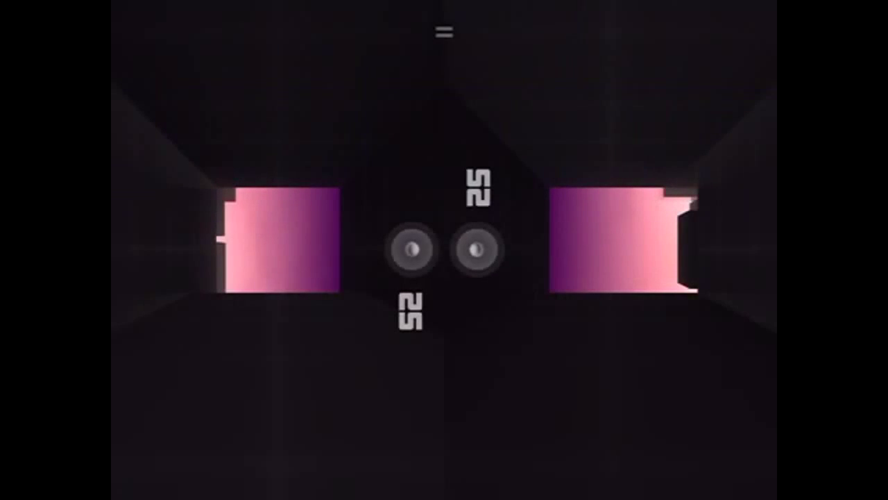